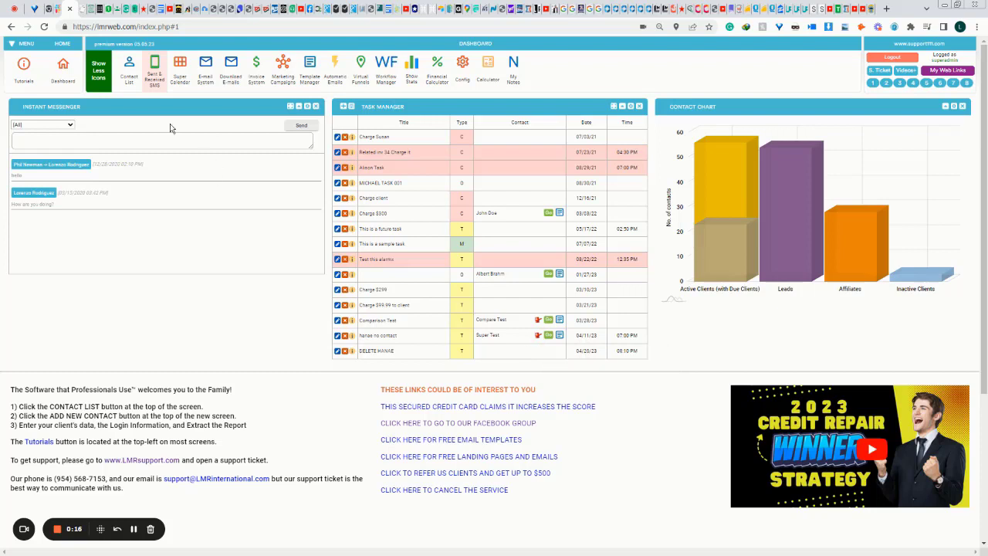
- Open the Super Test client's disputes and reveal all dispute icons, scrolling through the table
left_click(538, 337)
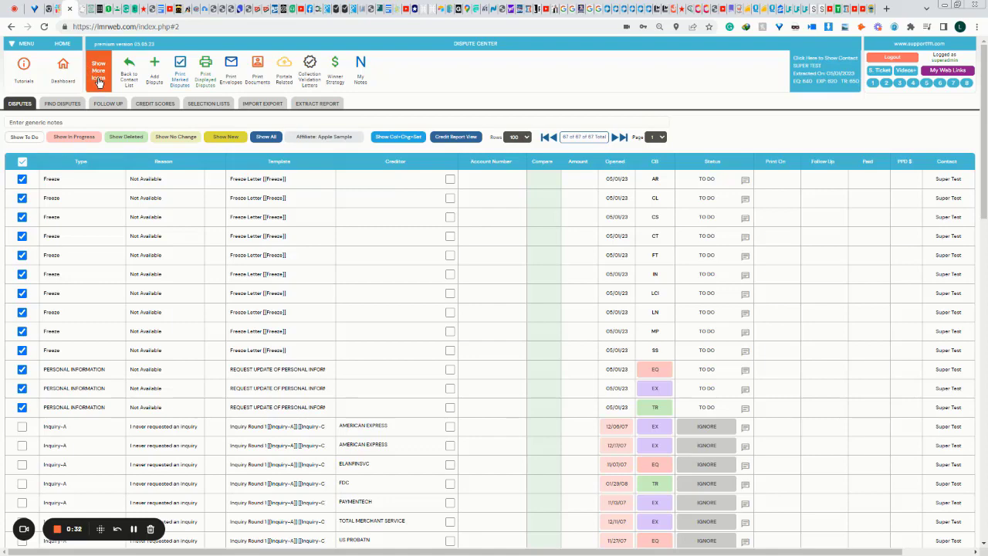
left_click(99, 81)
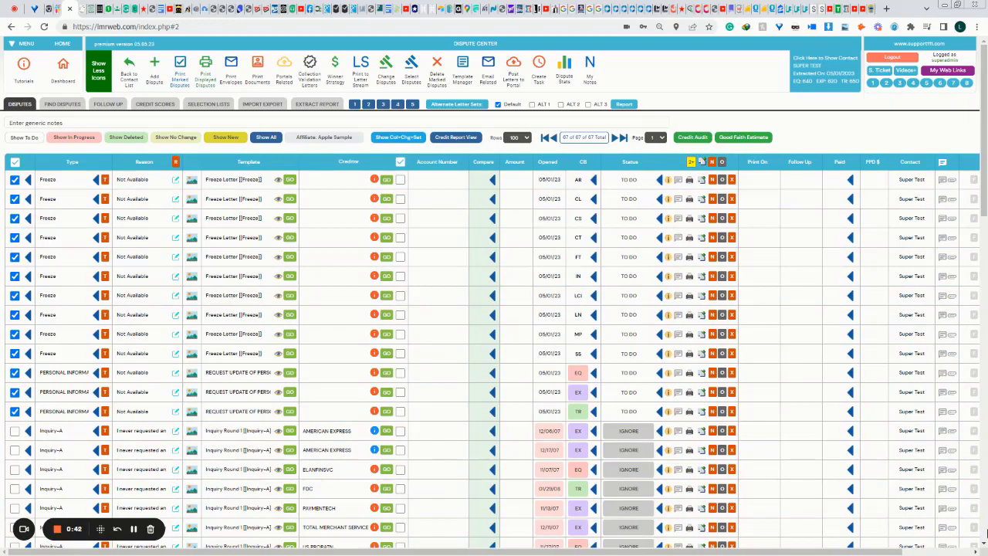
scroll(985, 532, "down", 2)
scroll(986, 533, "down", 5)
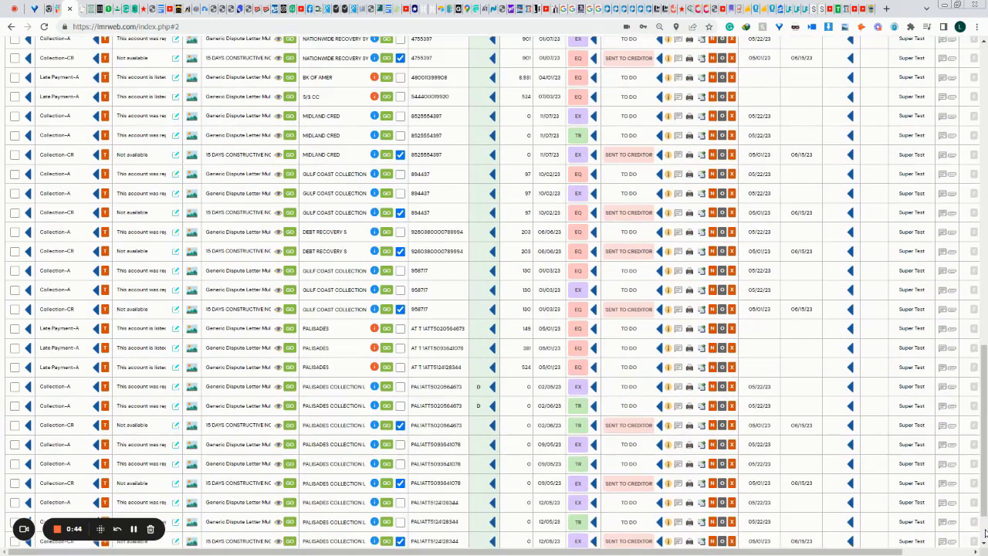
scroll(985, 532, "down", 5)
scroll(985, 498, "up", 12)
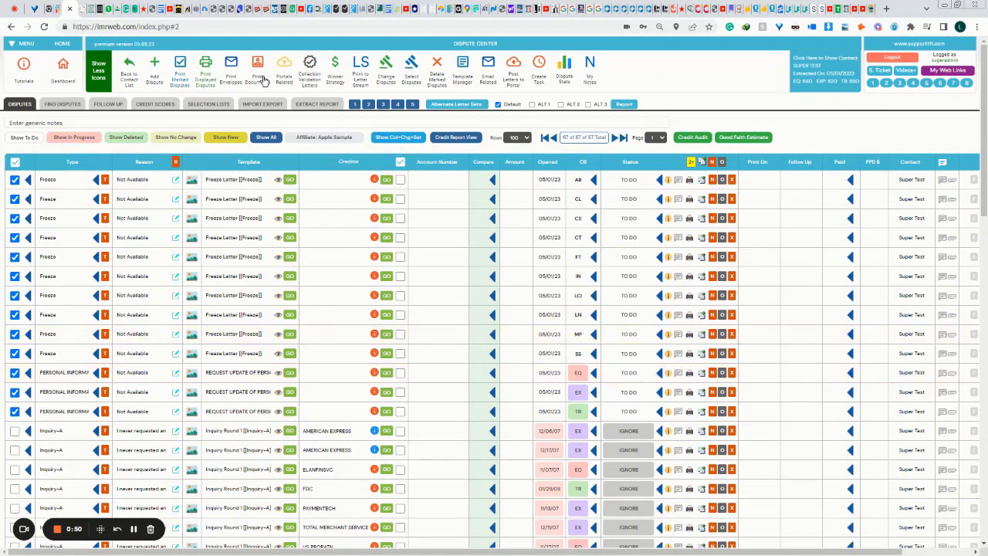
- Show the portal's Equifax status and browse for a file for the Bank of America judgment
left_click(284, 67)
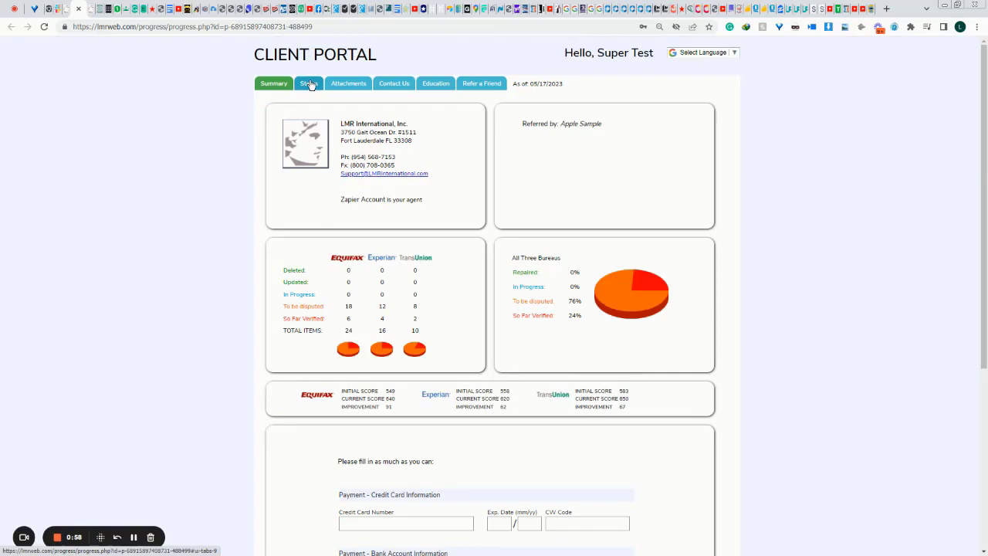
left_click(309, 84)
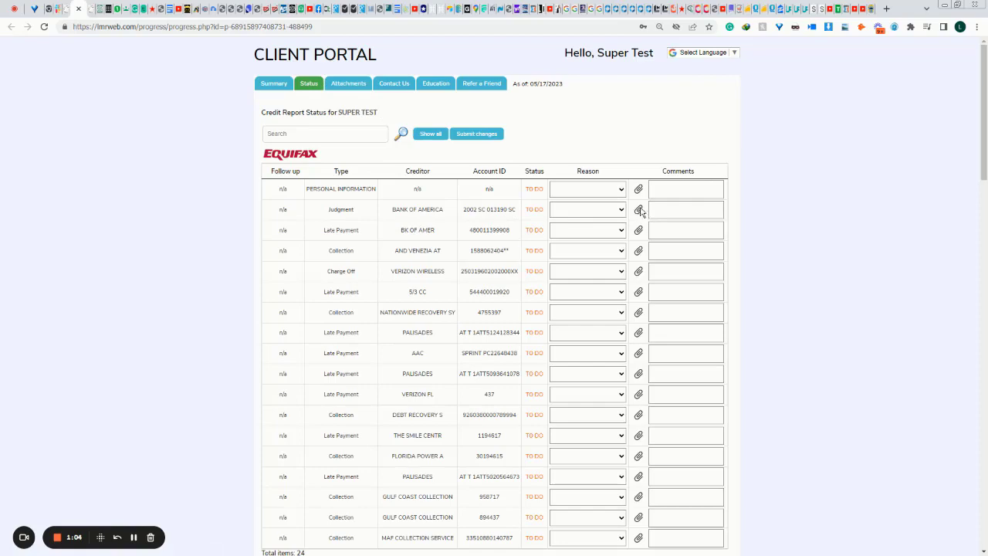
left_click(639, 209)
left_click(447, 90)
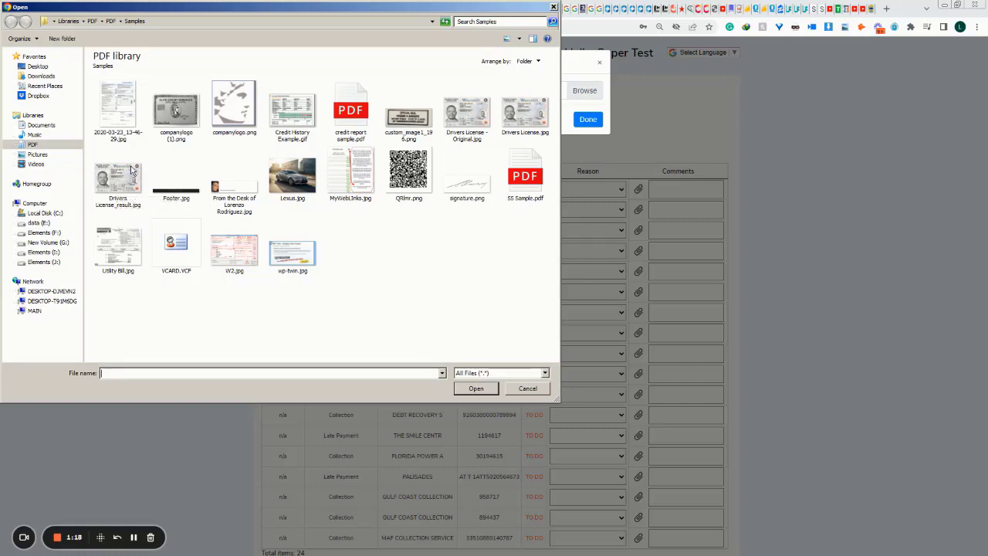
mouse_move(119, 247)
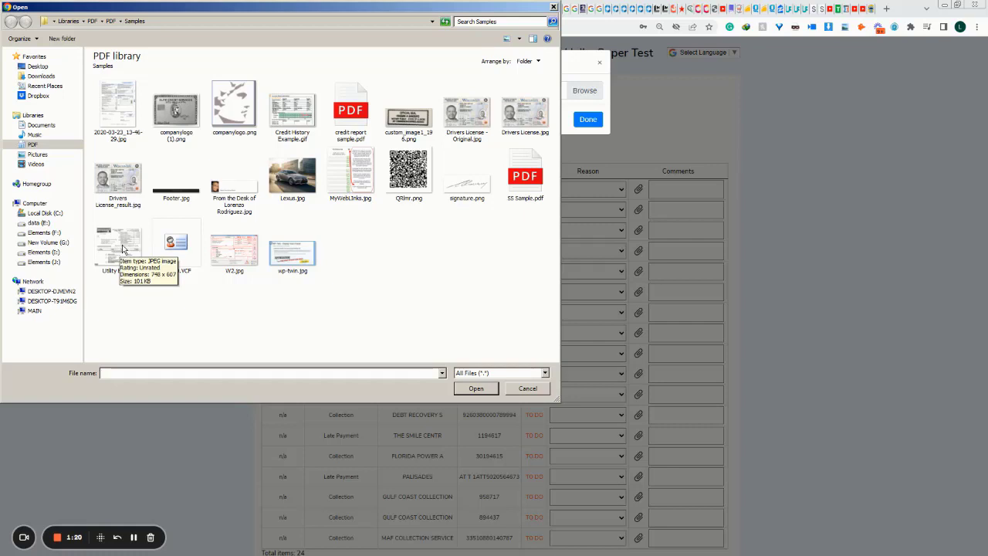
- Choose Utility Bill.jpg from the Samples library as the upload
left_click(121, 247)
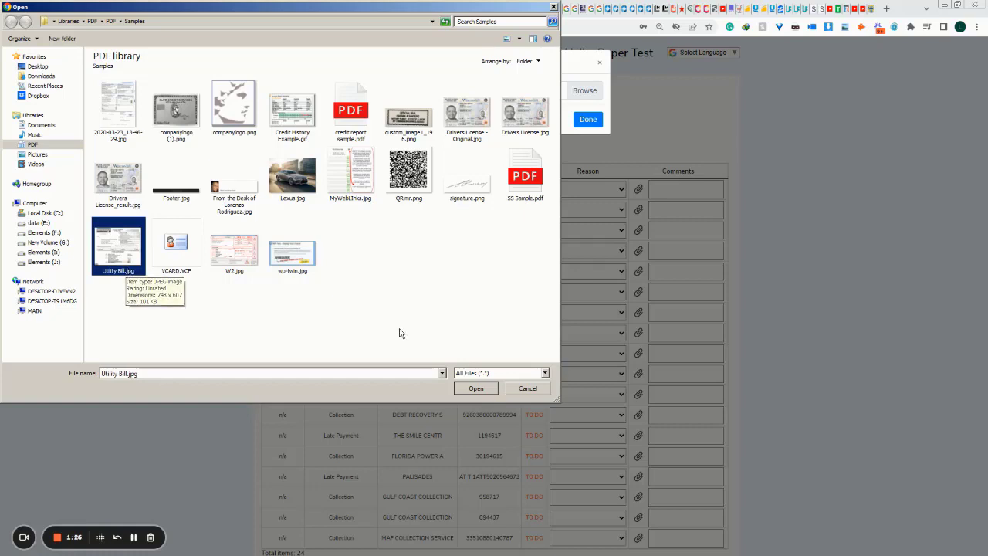
left_click(476, 389)
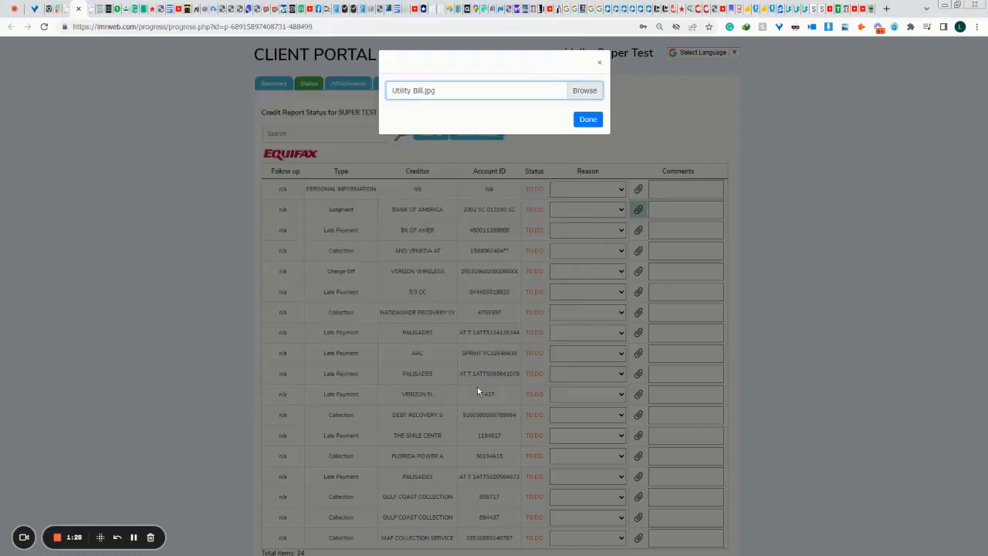
- Submit Utility Bill.jpg and comment 'Response Equifax 5-17-23' on the Bank of America judgment
left_click(589, 119)
left_click(681, 209)
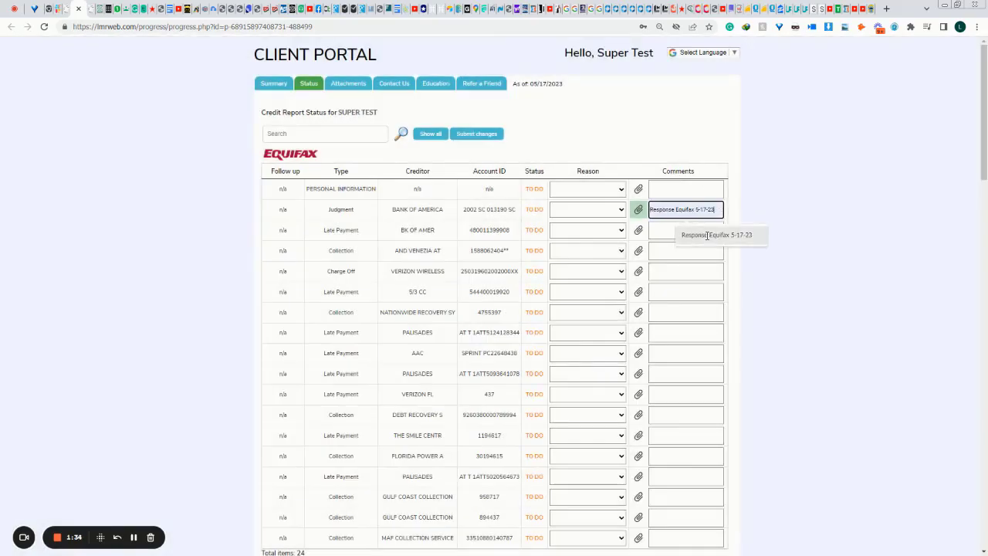
left_click(708, 235)
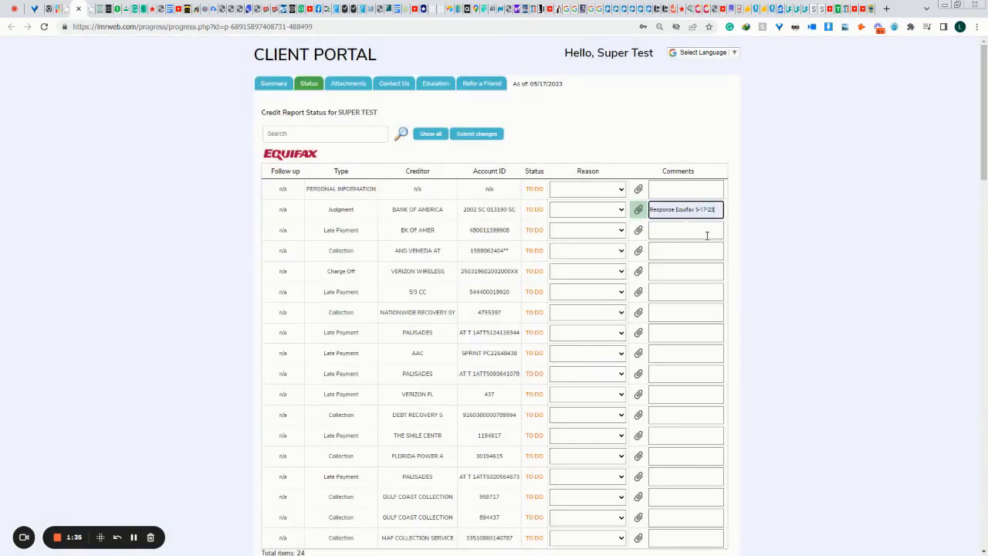
left_click(809, 194)
left_click(474, 138)
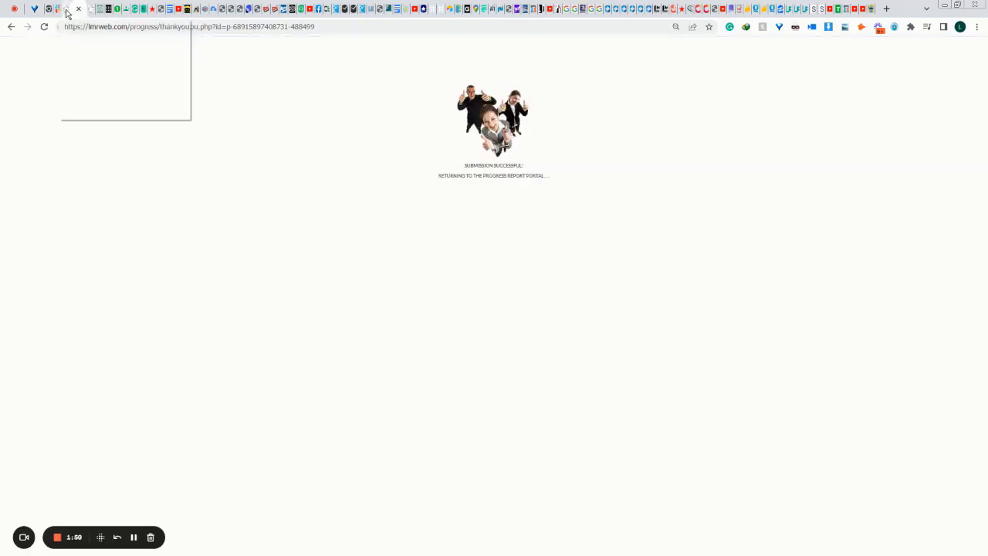
left_click(67, 13)
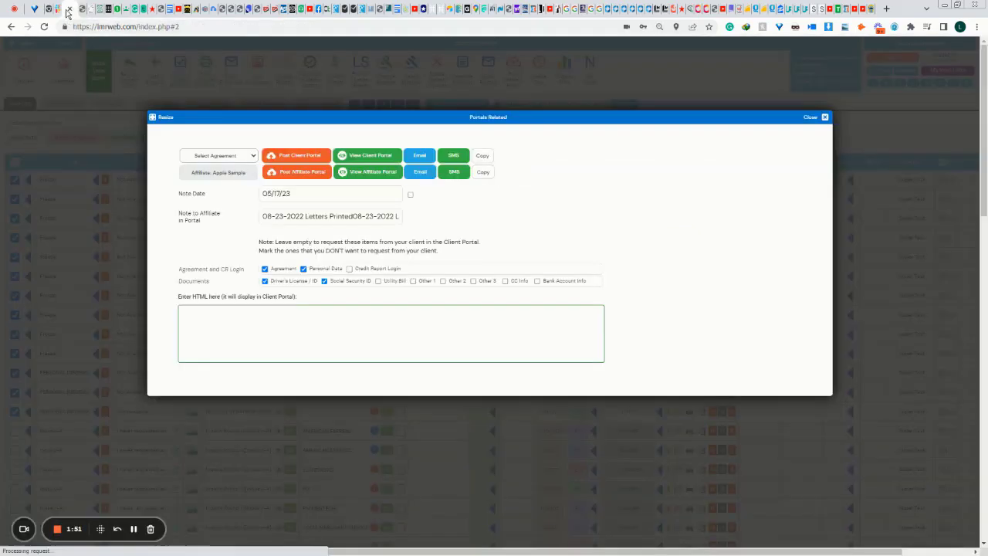
- Close Portals Related and download incoming e-mails from Email Related
left_click(810, 118)
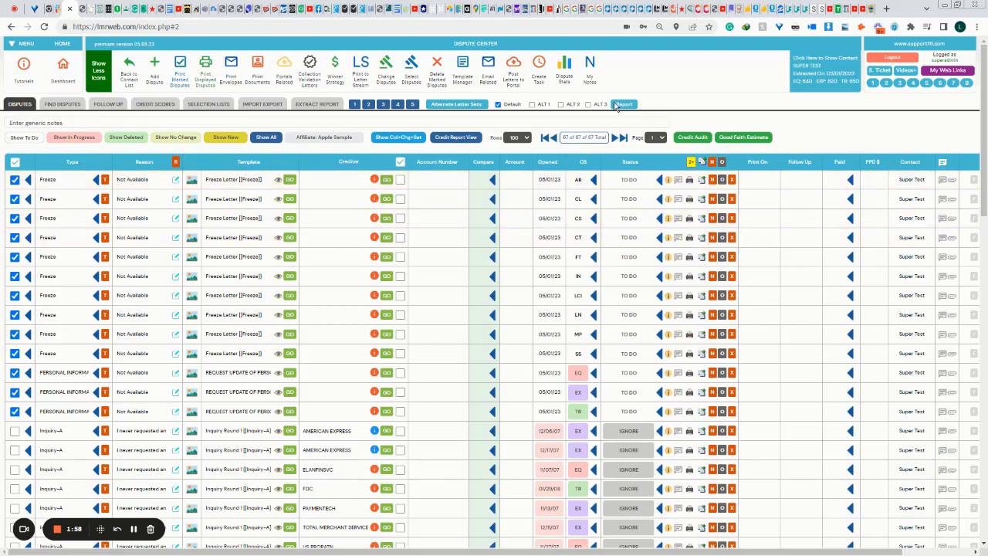
left_click(489, 71)
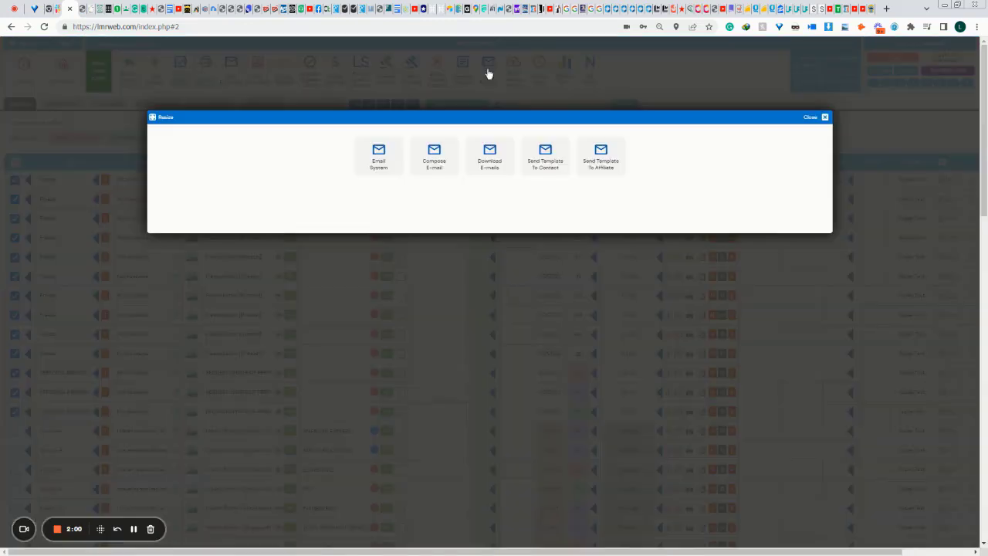
left_click(488, 163)
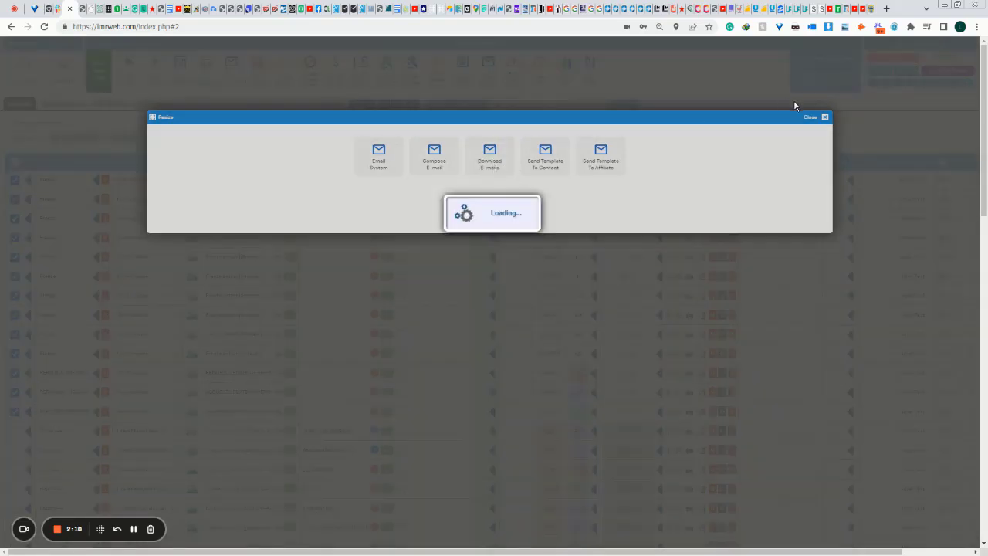
left_click(810, 120)
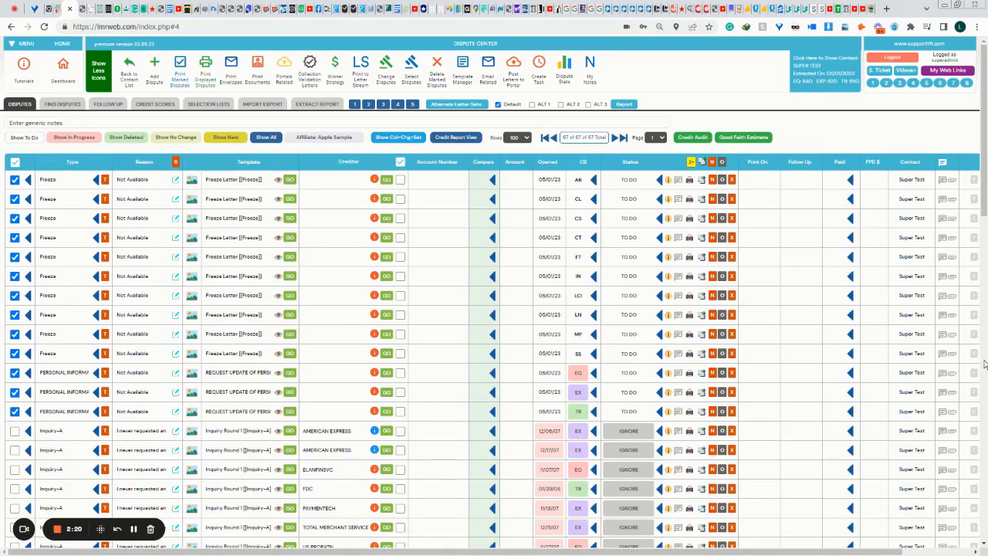
scroll(984, 343, "down", 6)
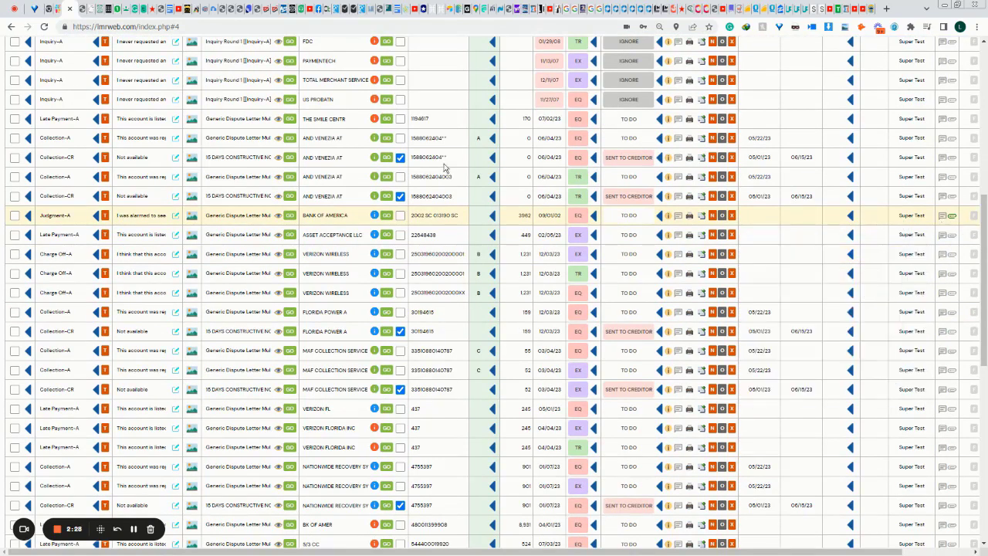
mouse_move(953, 216)
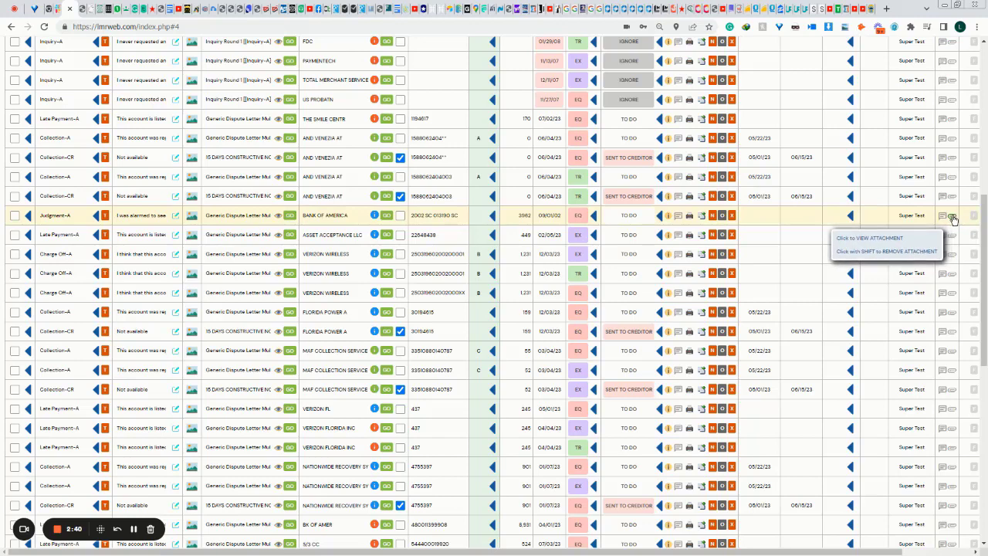
left_click(953, 218)
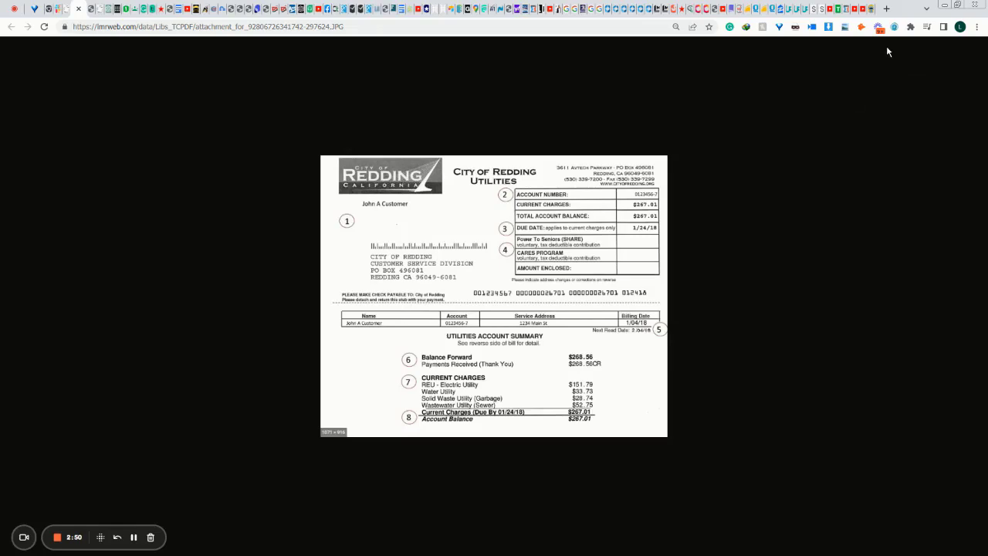
left_click(78, 10)
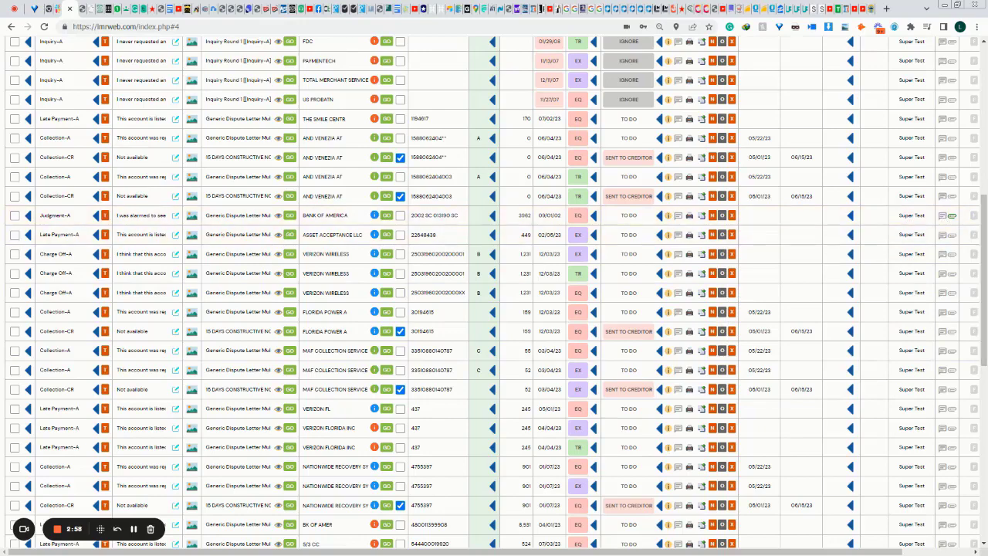
- Reopen the client portal's credit report Status view
left_click(984, 75)
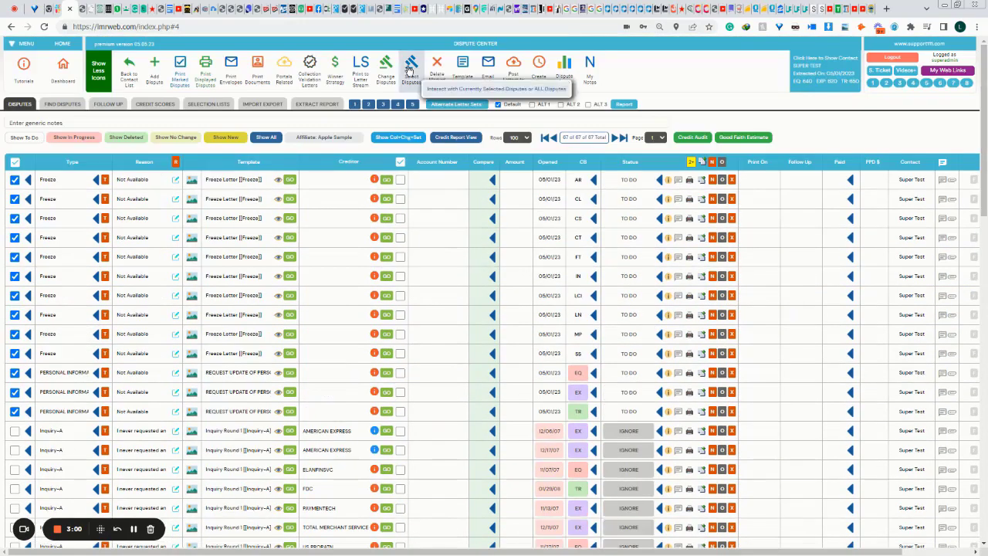
left_click(283, 70)
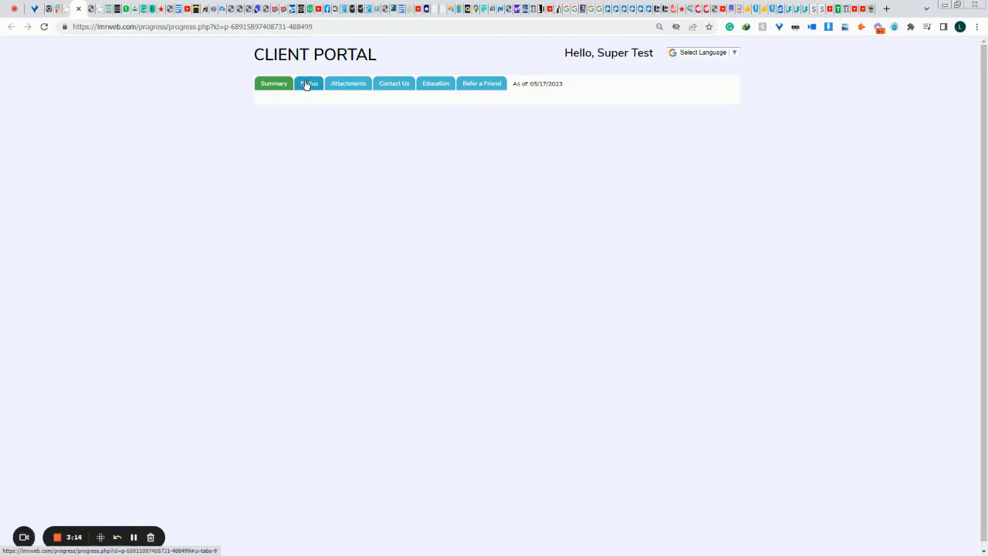
left_click(308, 85)
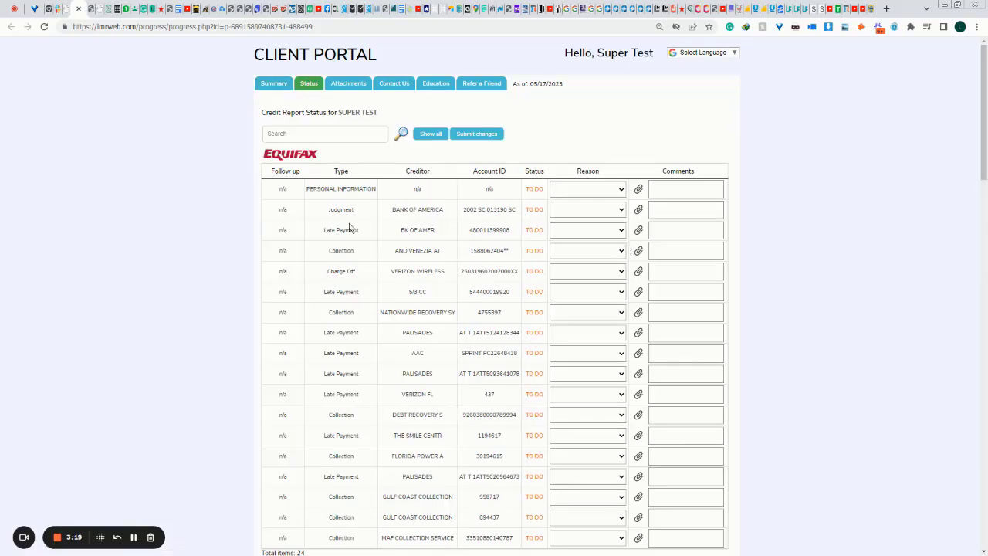
- Resubmit the comment 'Response Equifax 5-17-23' on the Bank of America judgment row
left_click(674, 211)
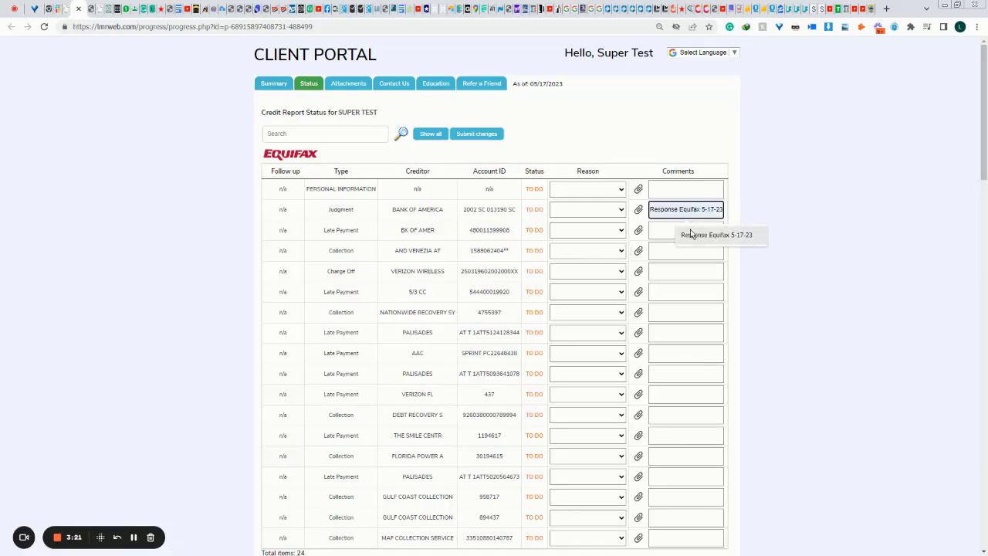
left_click(690, 232)
left_click(776, 205)
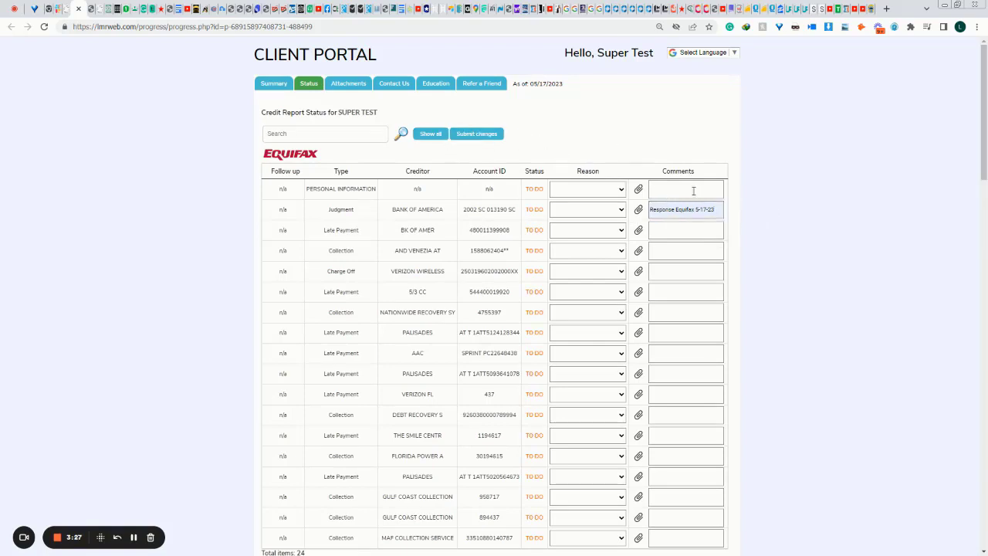
left_click(479, 136)
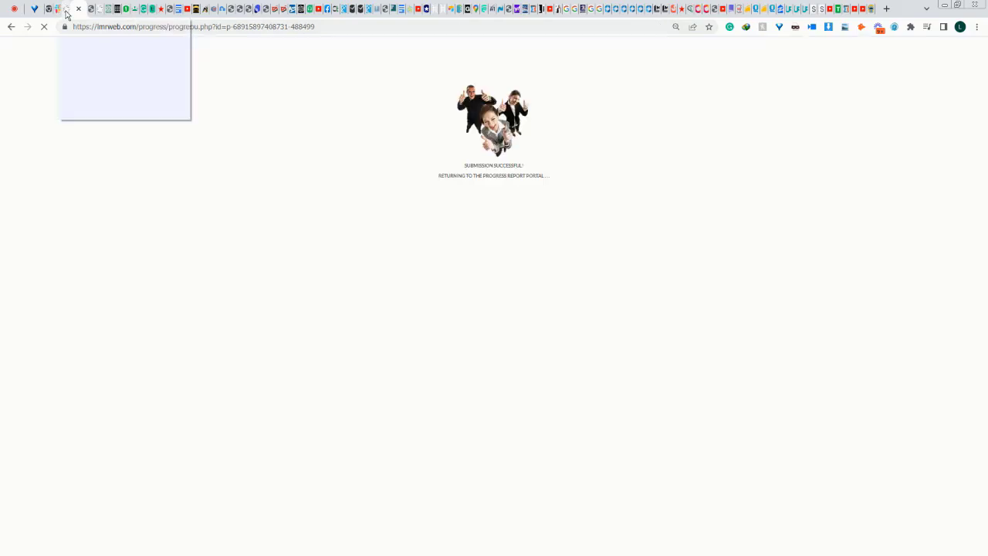
- Back in the Dispute Center, close portal options and download e-mails again
left_click(67, 14)
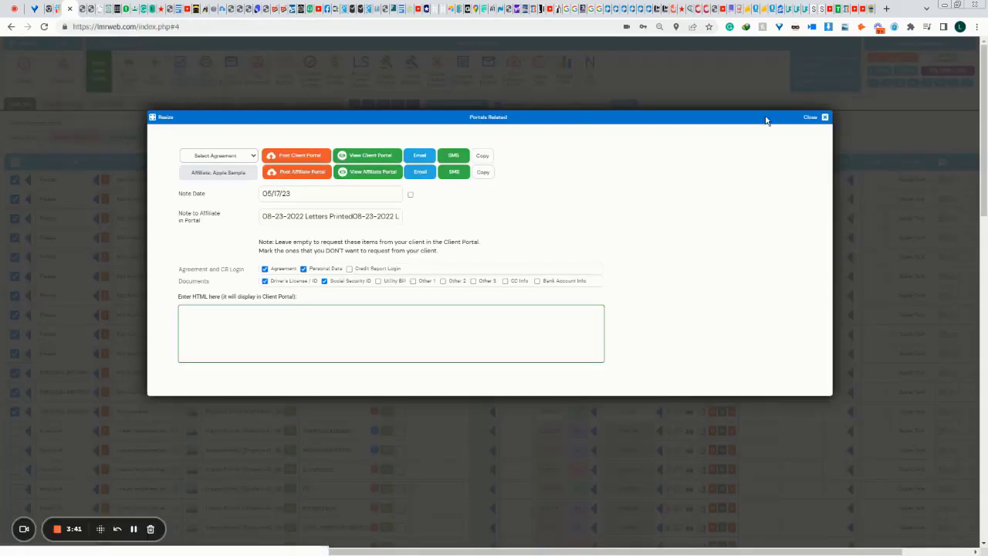
left_click(809, 118)
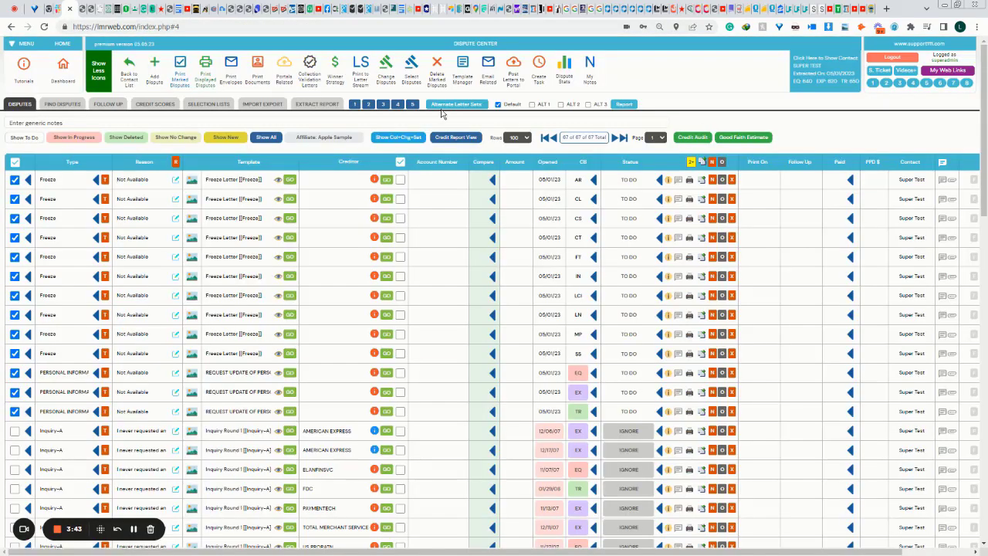
left_click(485, 76)
left_click(487, 157)
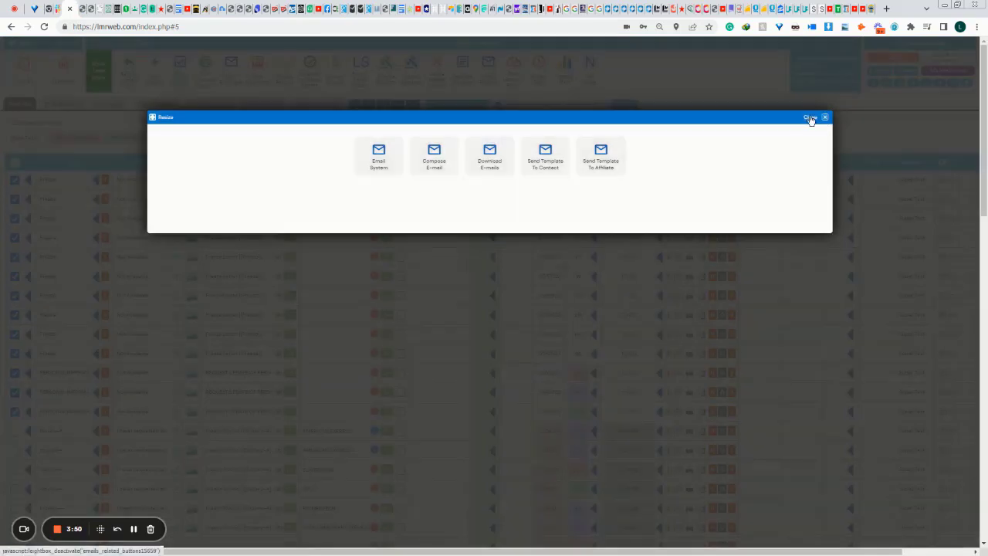
left_click(825, 117)
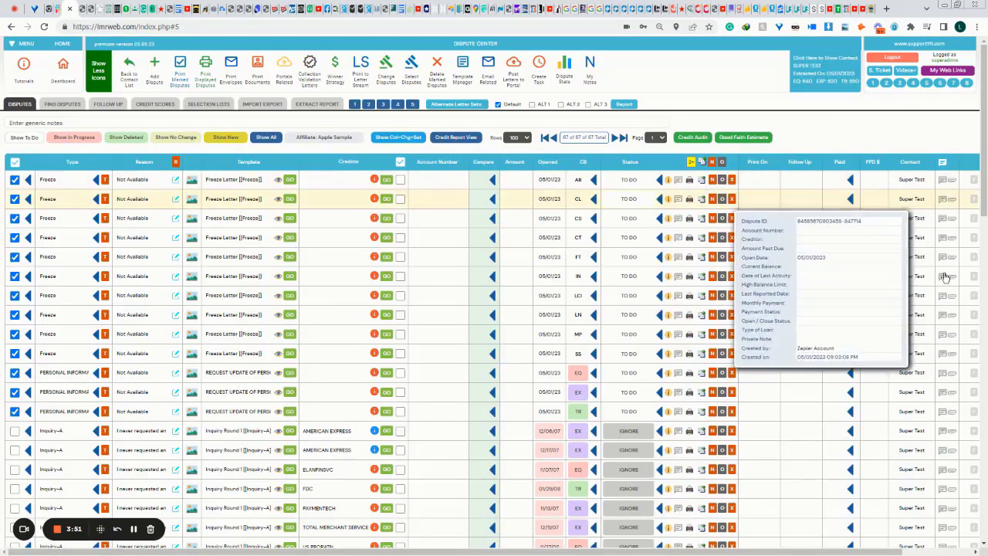
scroll(985, 462, "down", 6)
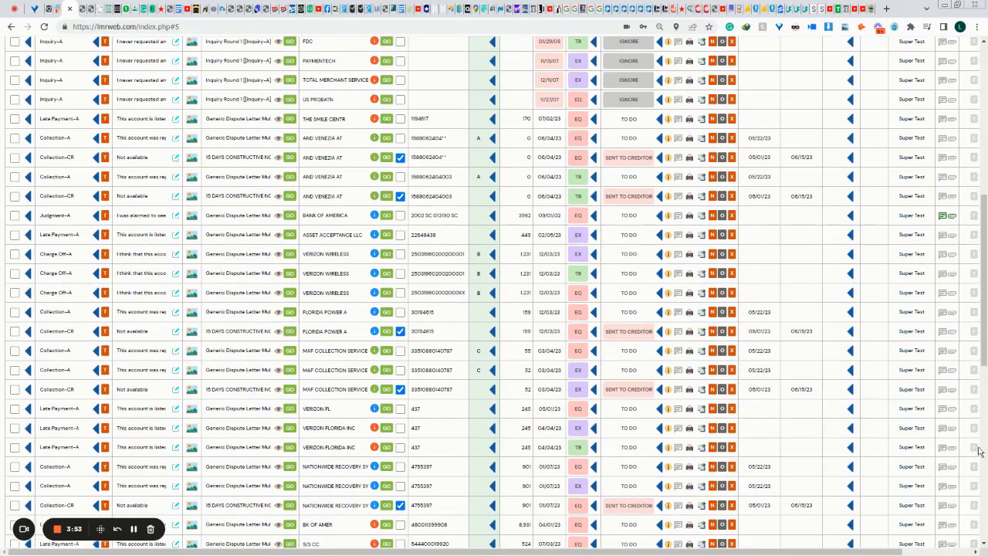